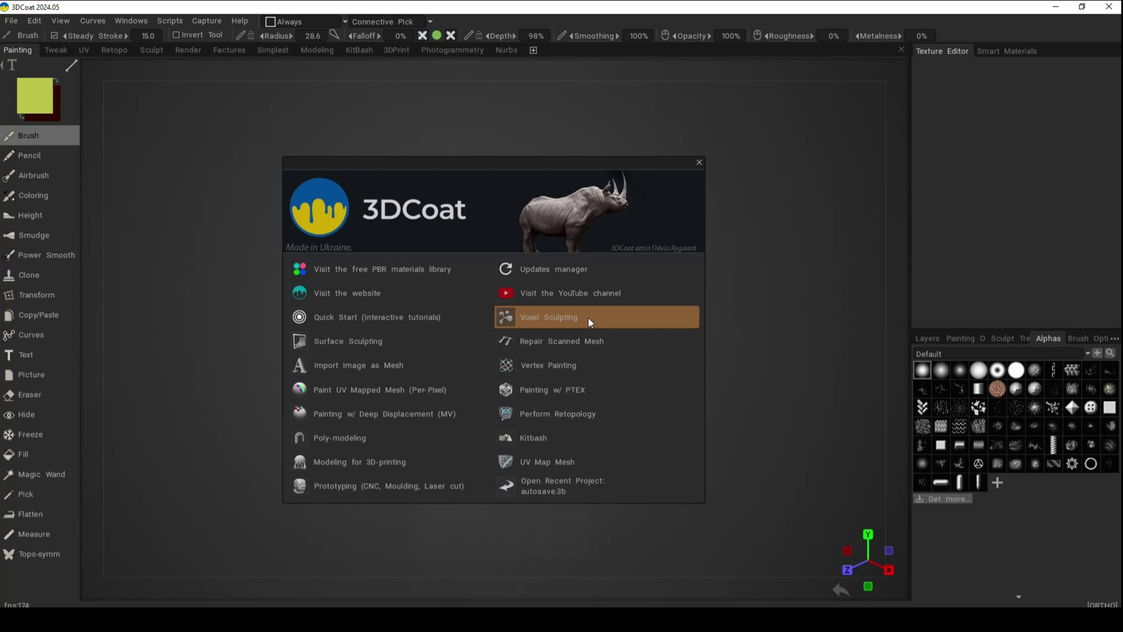
Step: Start an empty voxel sculpting scene from the plane template and select the Primitives tool
left_click(570, 318)
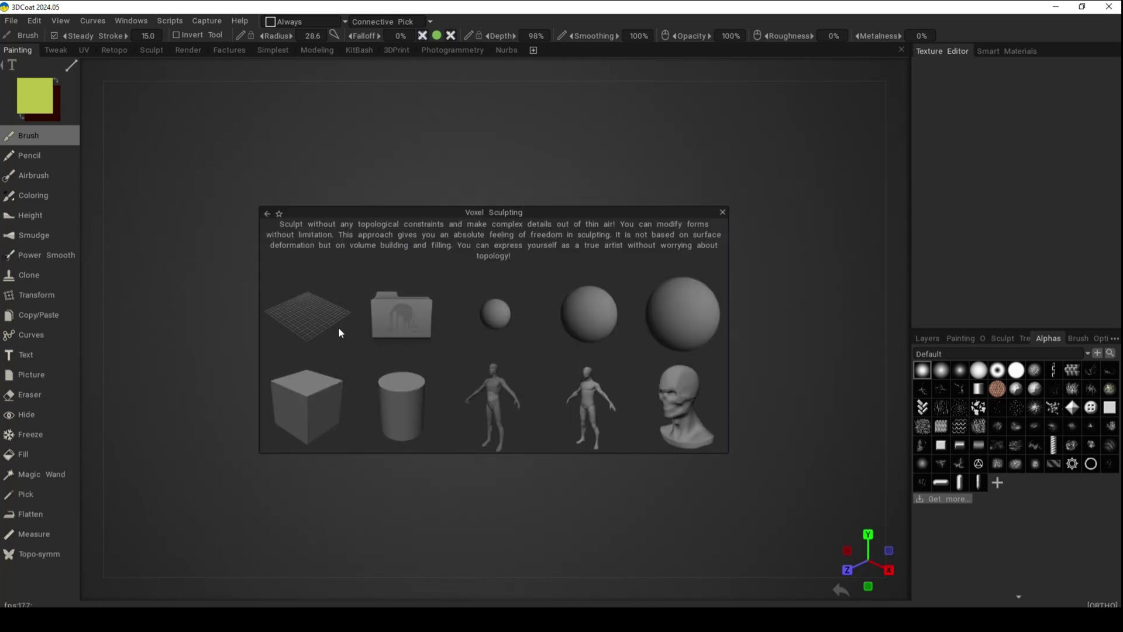
left_click(318, 313)
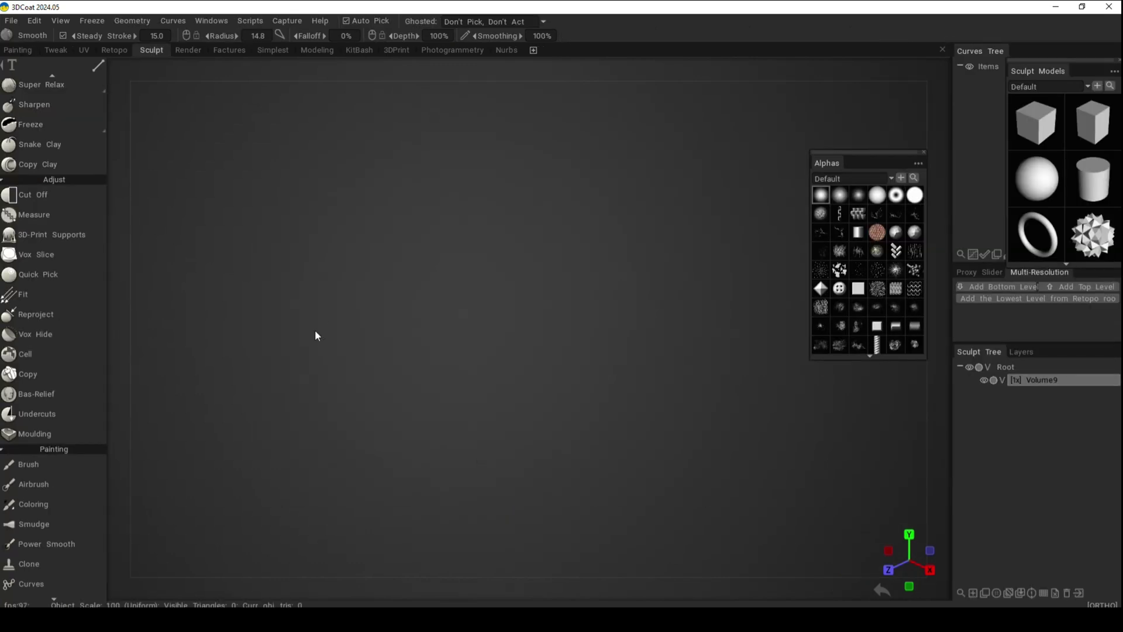
key("space")
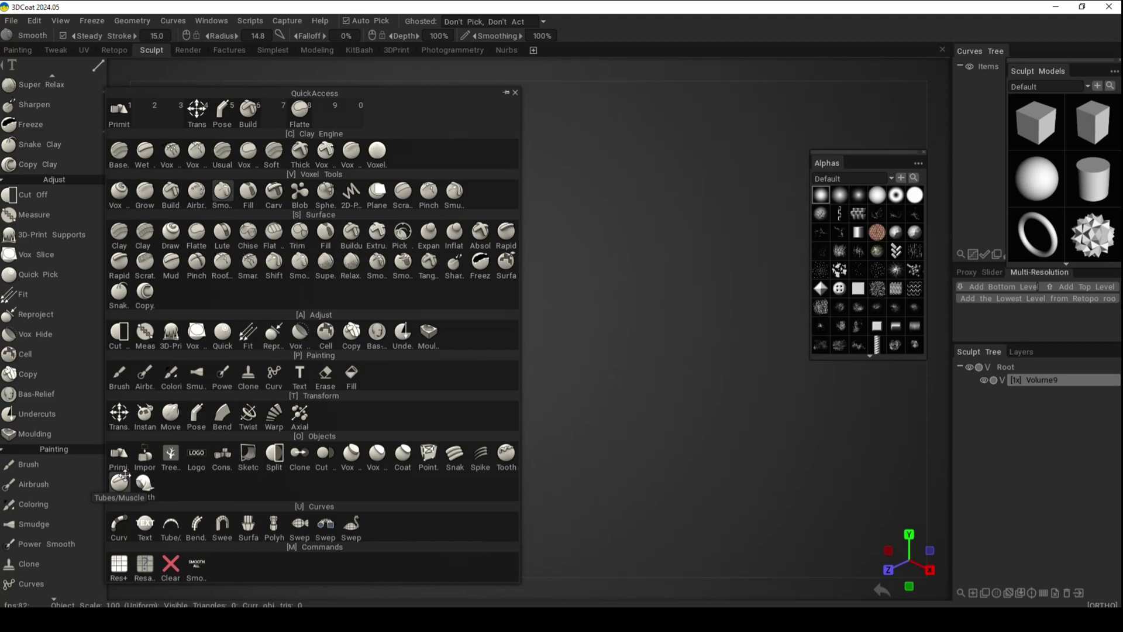
left_click(119, 455)
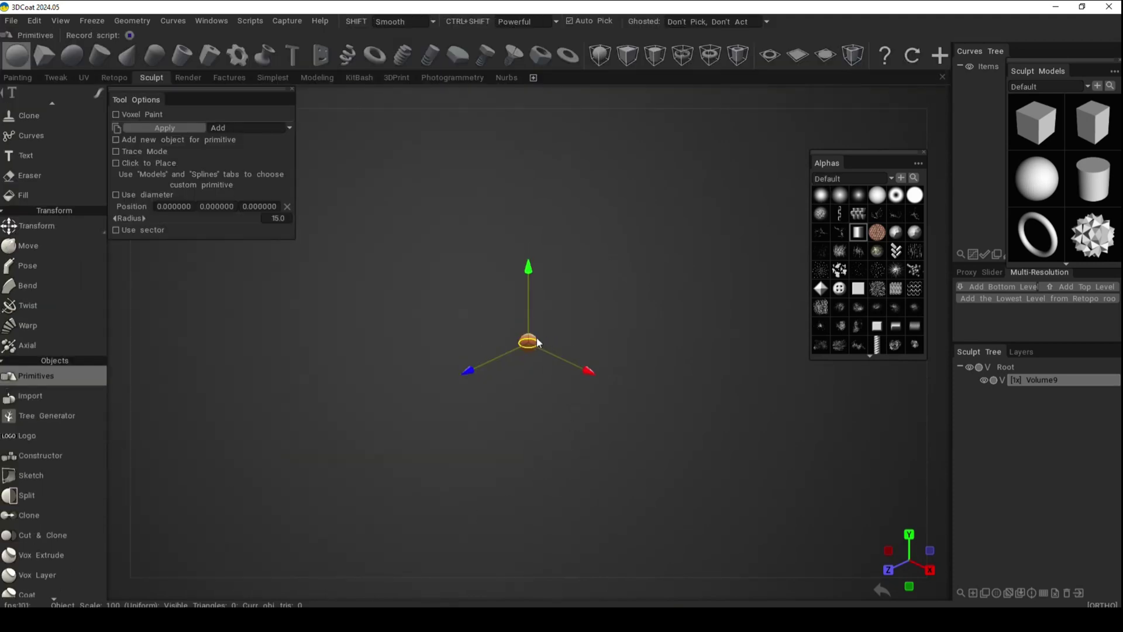
Step: Enlarge the sphere primitive to radius 186 and apply it into Volume9
left_click_drag(537, 343, 633, 347)
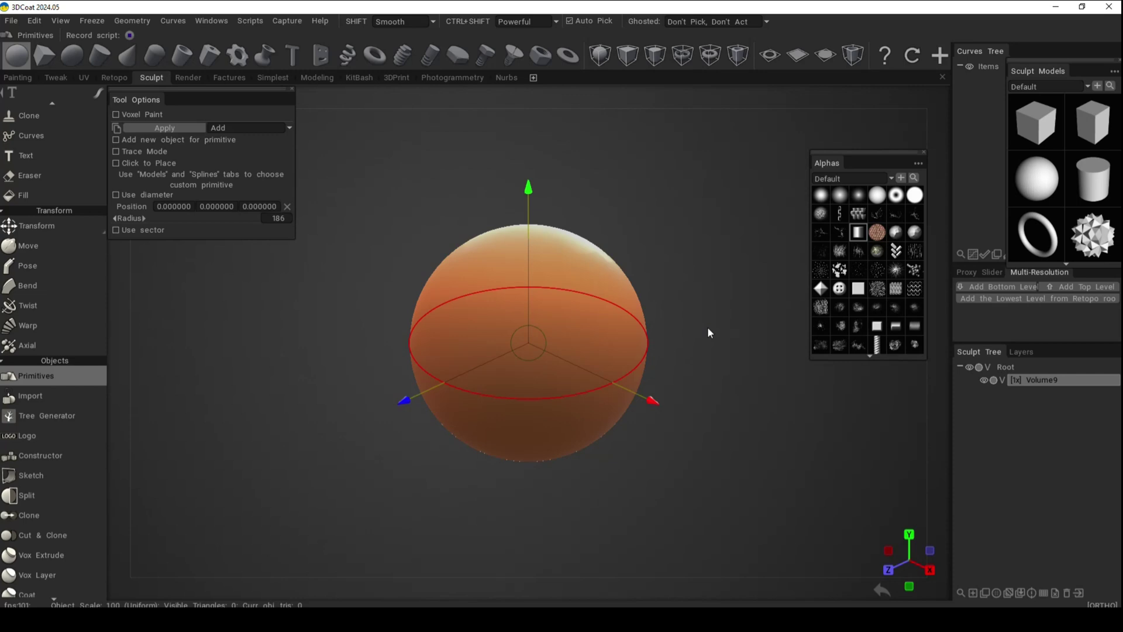
left_click(173, 128)
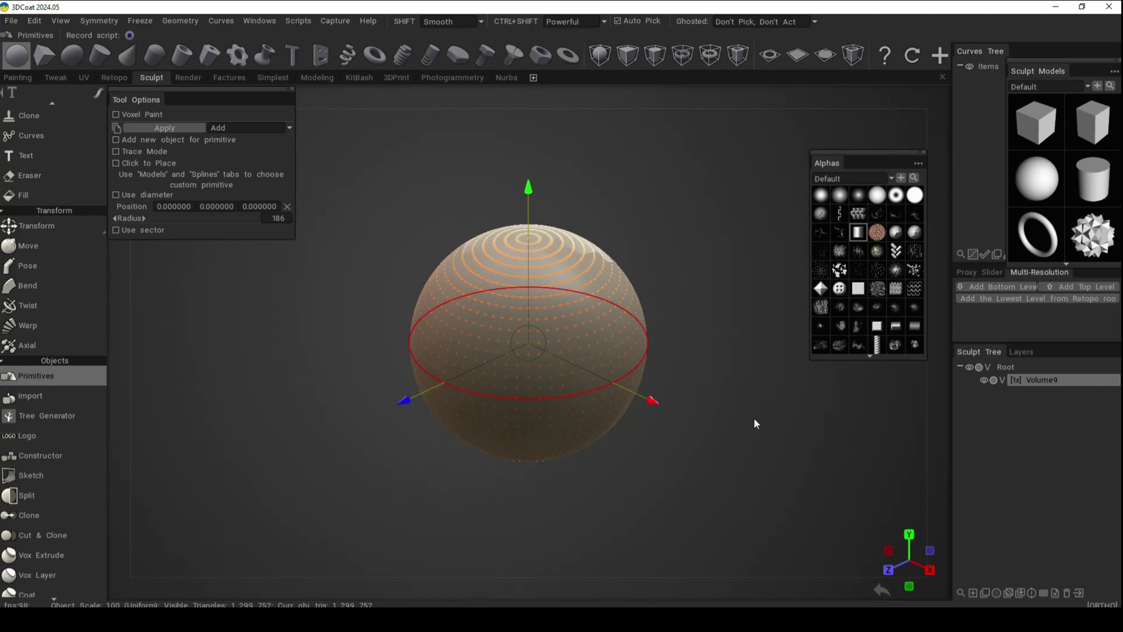
Step: Switch to front view, move the primitive gizmo aside, and enable X and Y mirror symmetry
key("KP_1")
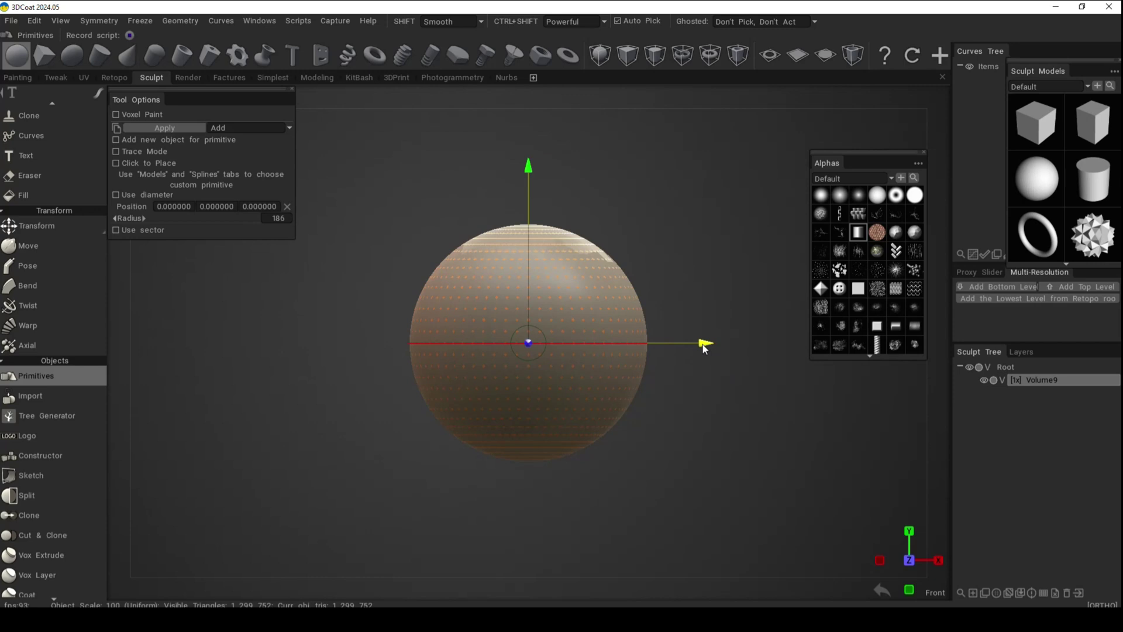
left_click_drag(705, 344, 325, 418)
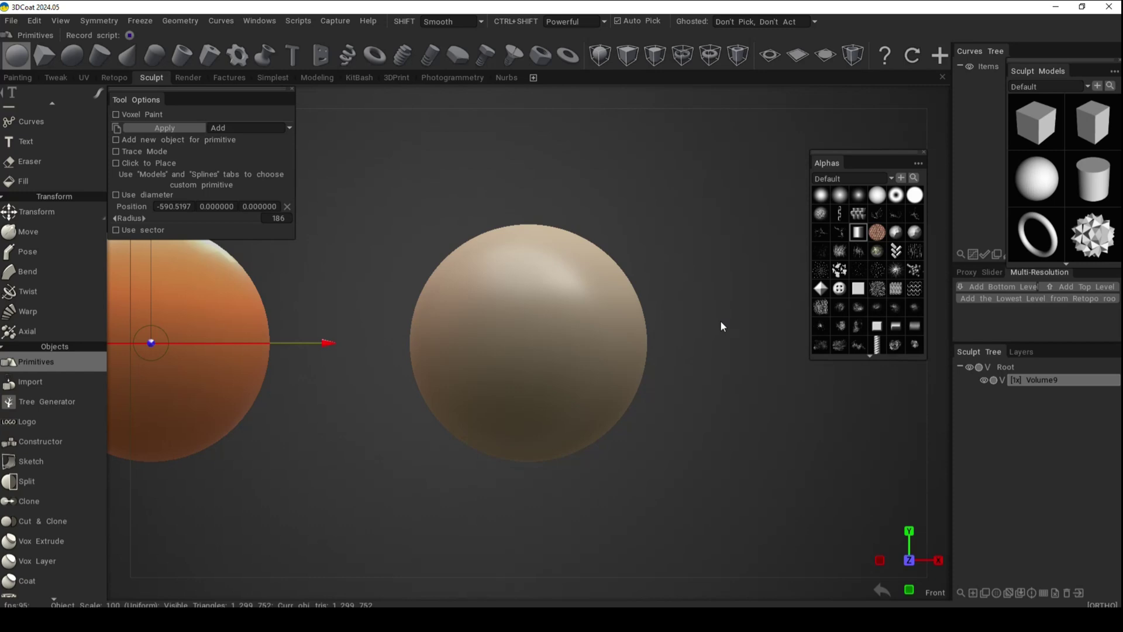
key("s")
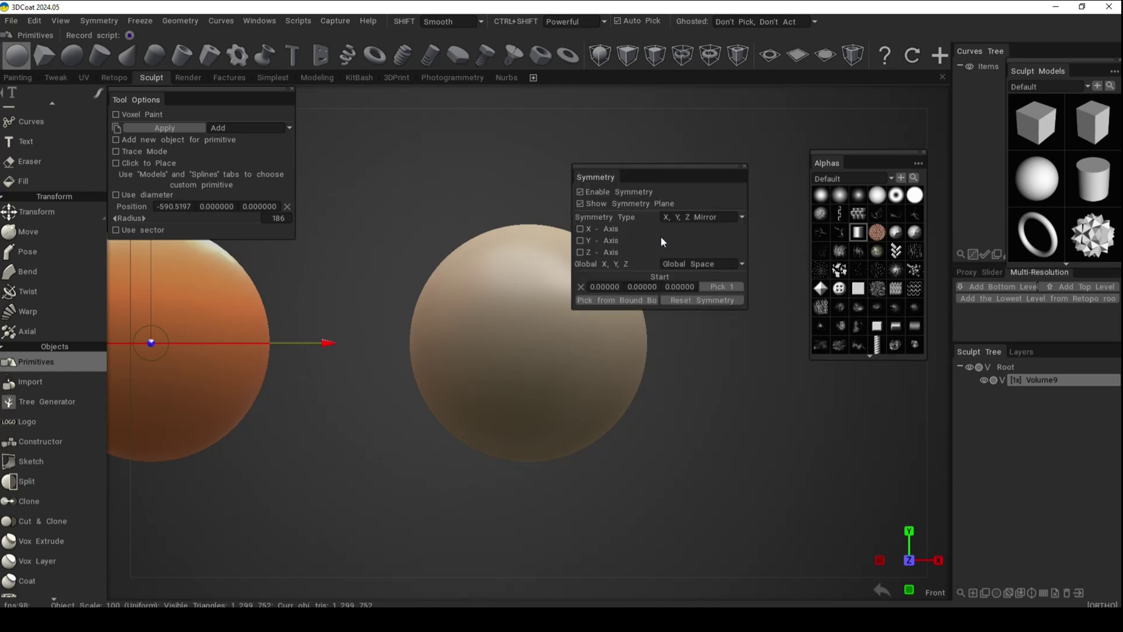
left_click(579, 228)
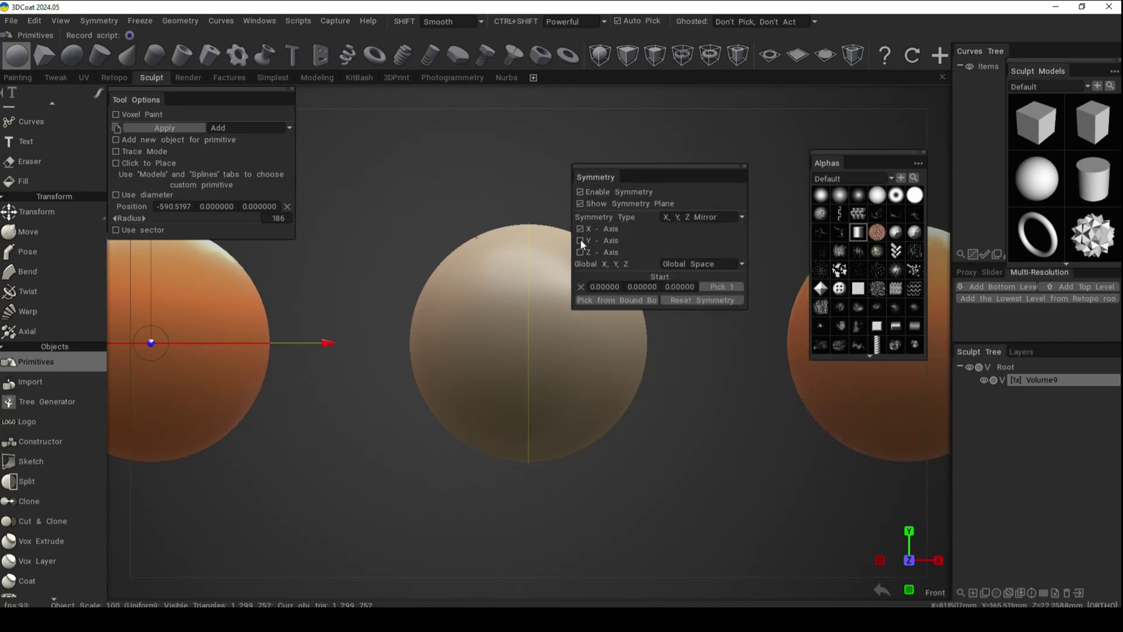
left_click(581, 240)
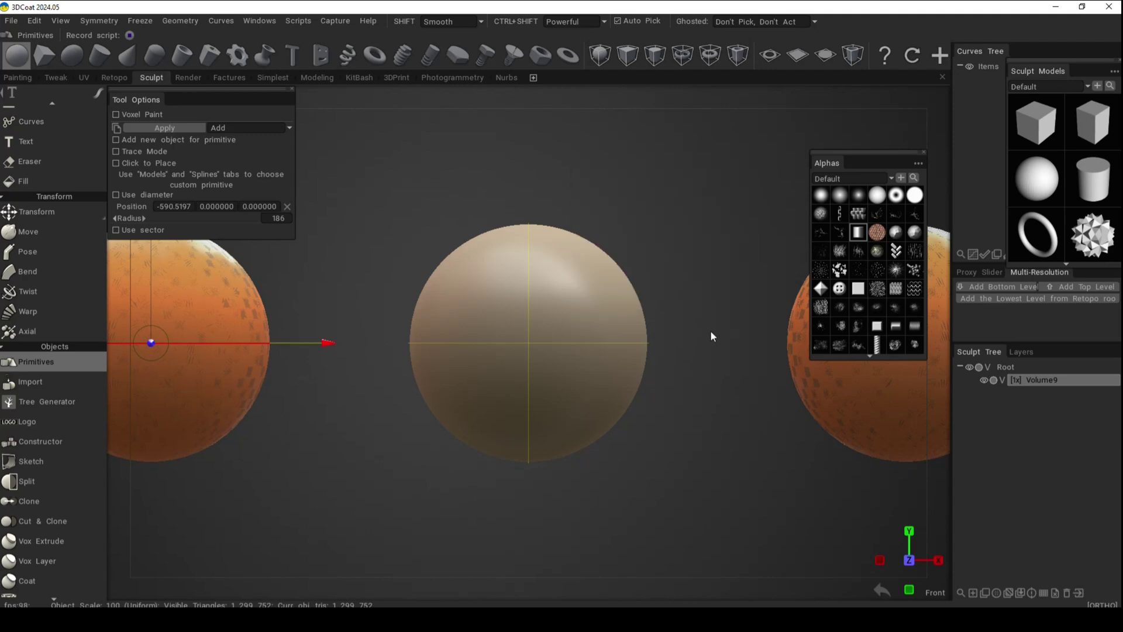
key("space")
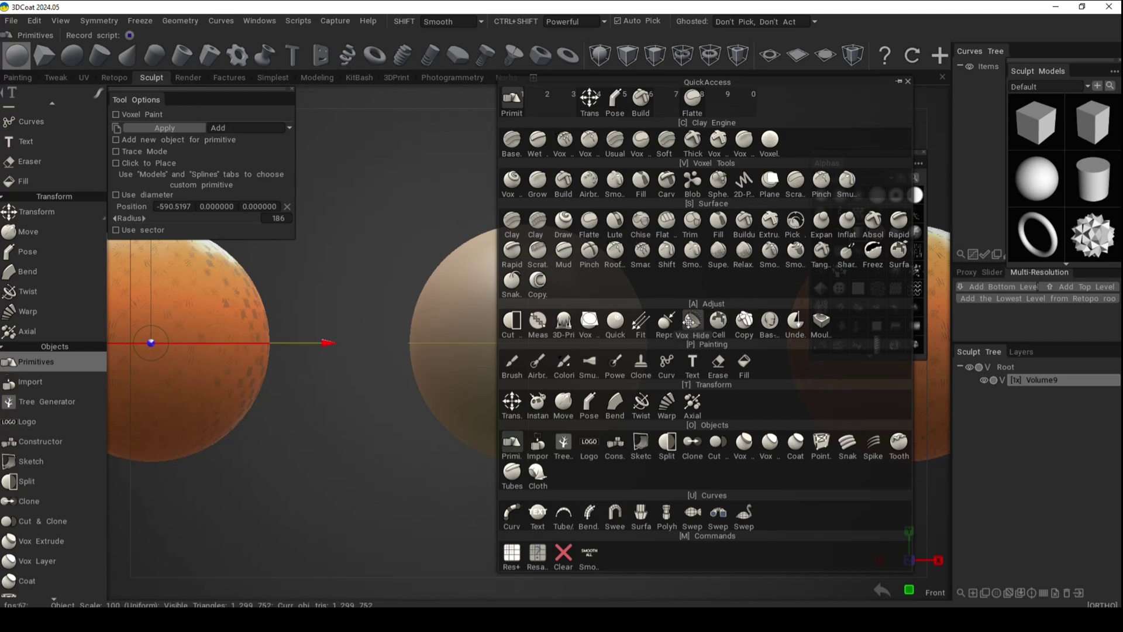
Step: Select the Vox Hide tool from the Adjust section and zoom onto the sphere
left_click(691, 321)
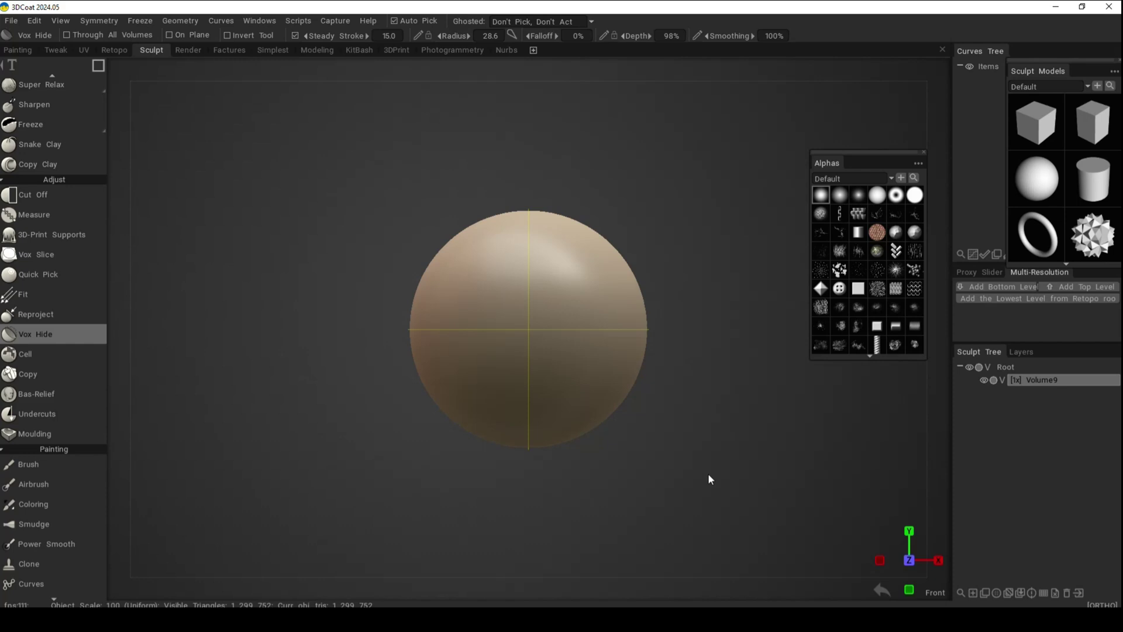
scroll(707, 474, "up", 3)
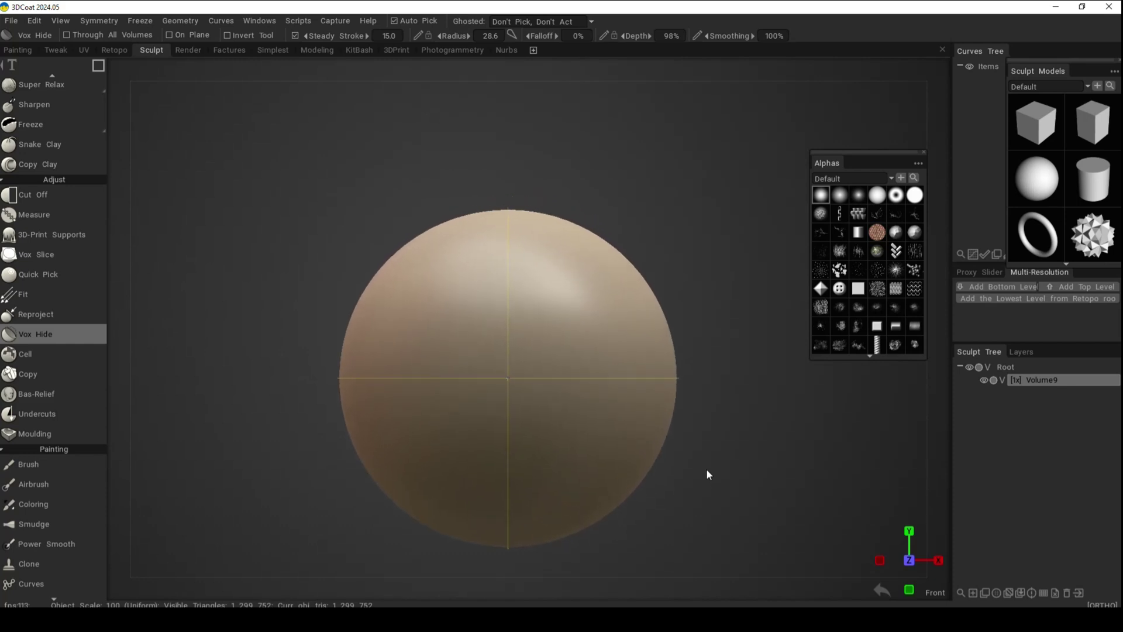
scroll(707, 473, "down", 1)
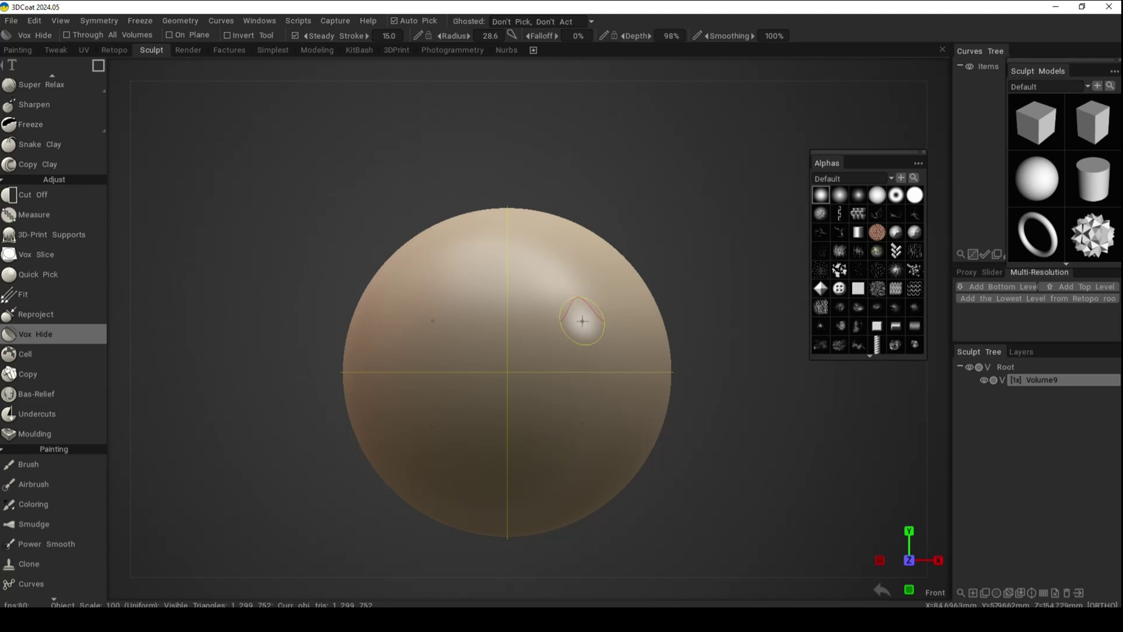
key("space")
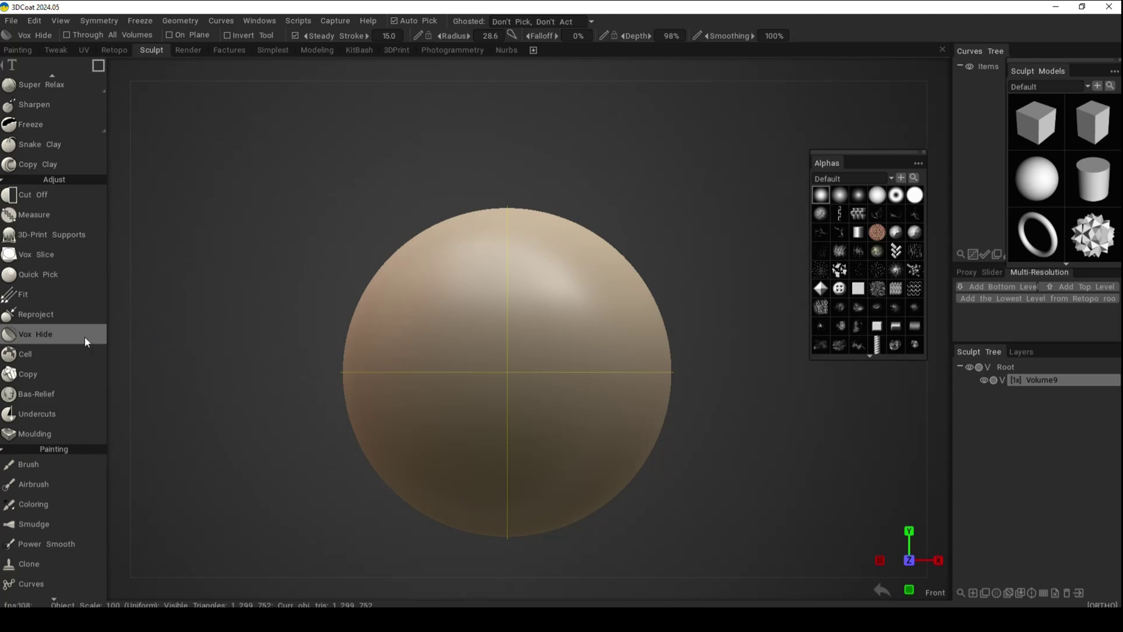
Step: Cut a circle-mode Vox Hide hole mirrored into four, checking it from an orbit and front view
mouse_move(97, 66)
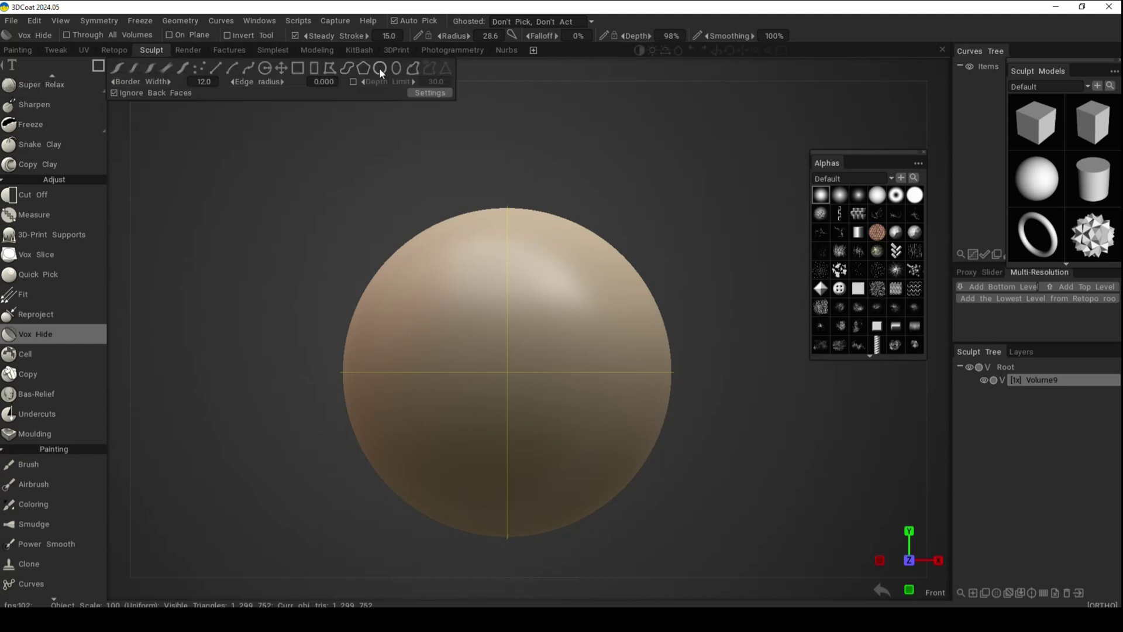
left_click(379, 68)
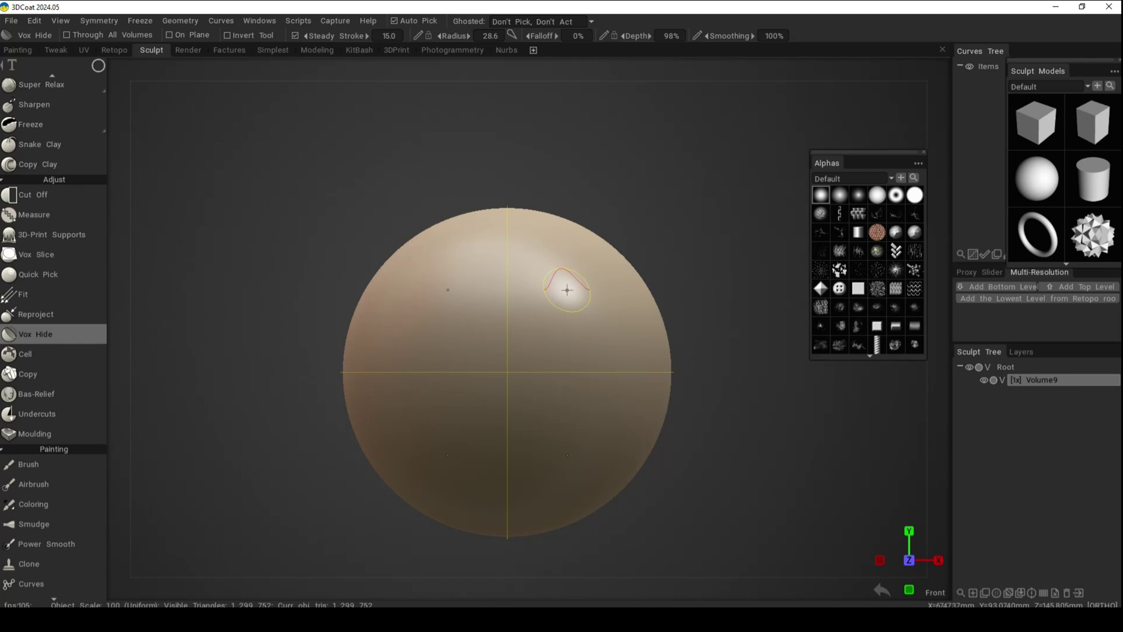
left_click_drag(567, 290, 609, 321)
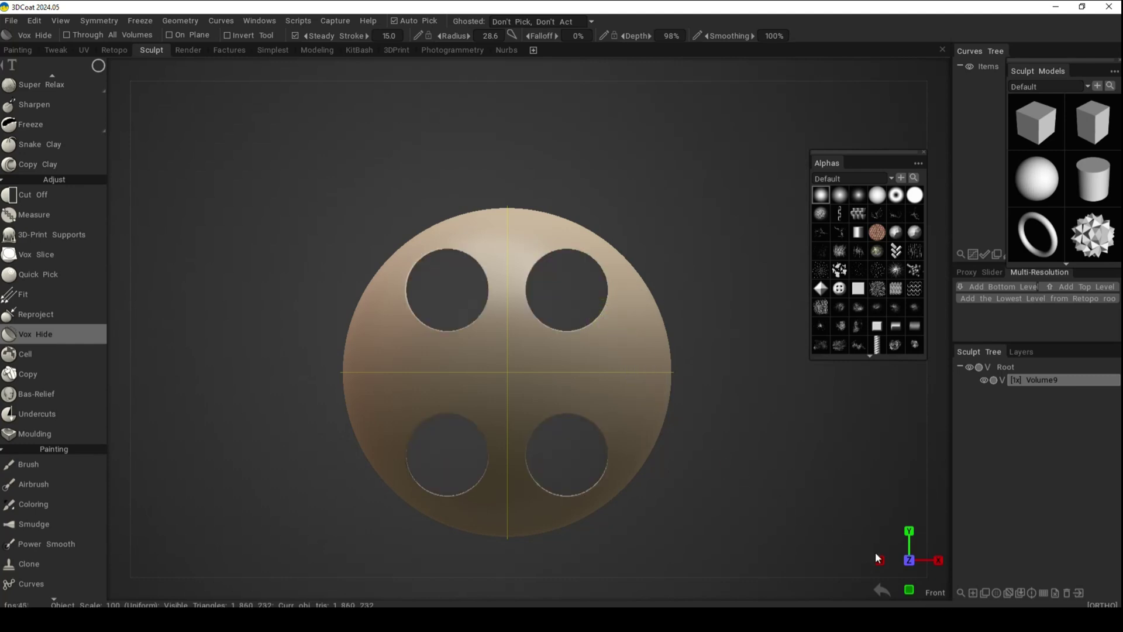
mouse_move(910, 560)
left_mouse_down()
mouse_move(805, 578)
mouse_move(919, 575)
left_mouse_up()
left_click(915, 567)
mouse_move(97, 66)
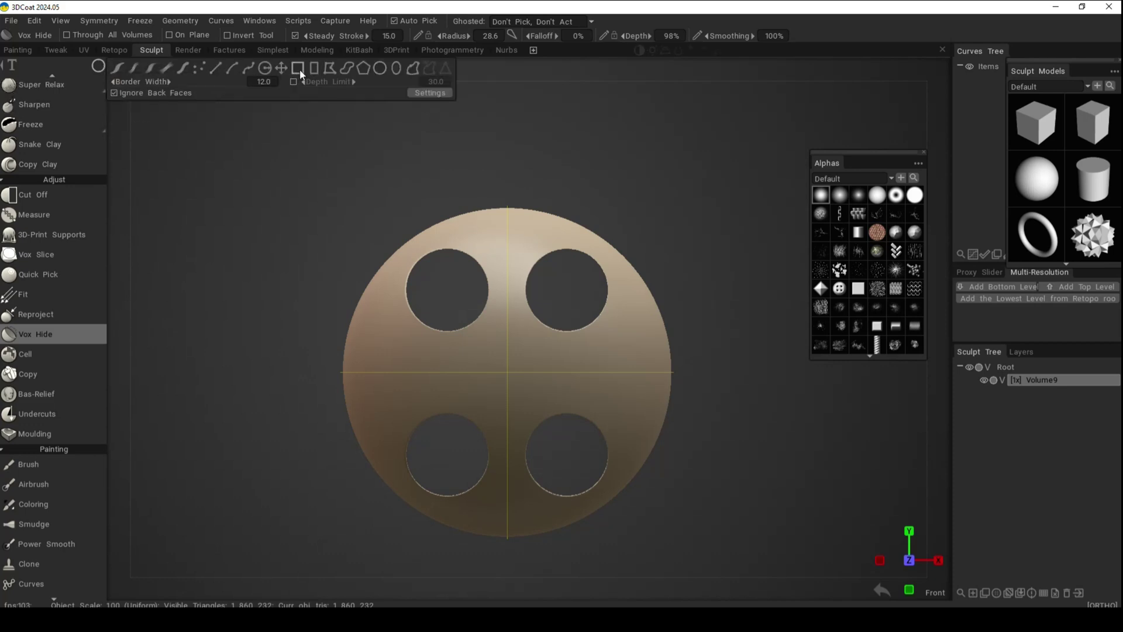
Step: With square lasso mode, undo a square cut and restore a square corner inside the four holes
left_click(298, 68)
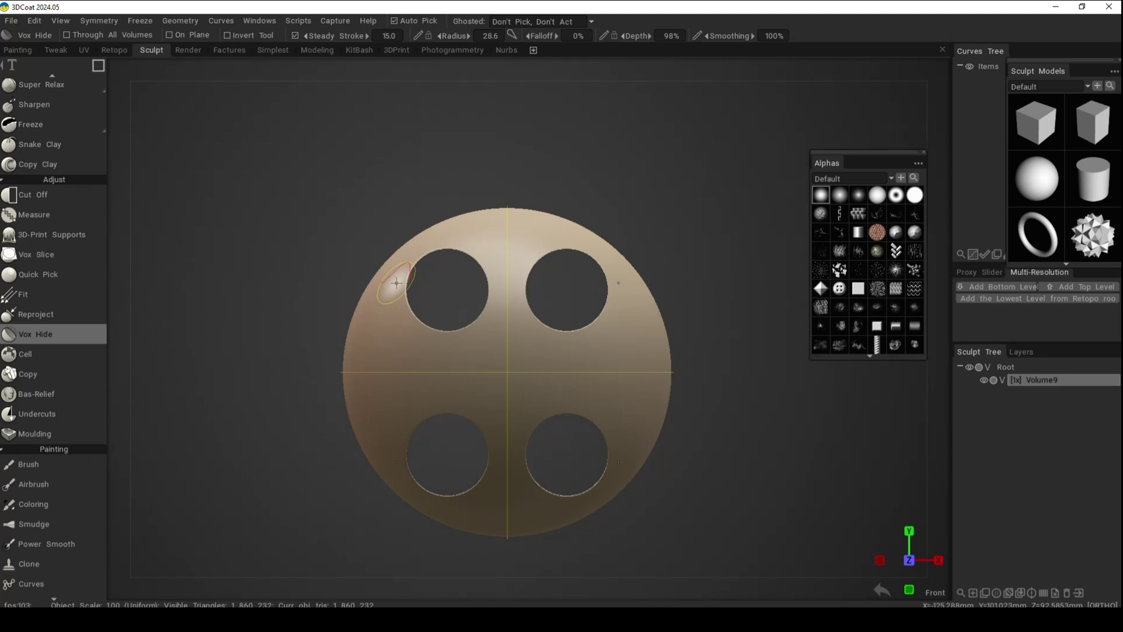
left_click_drag(396, 283, 456, 339)
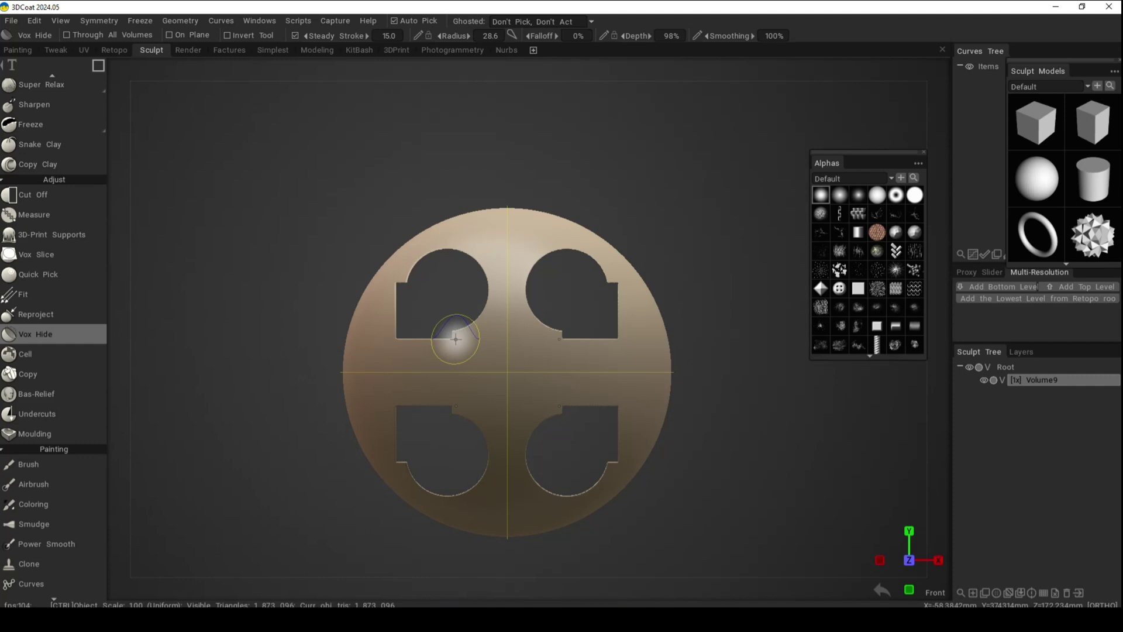
key("ctrl+z")
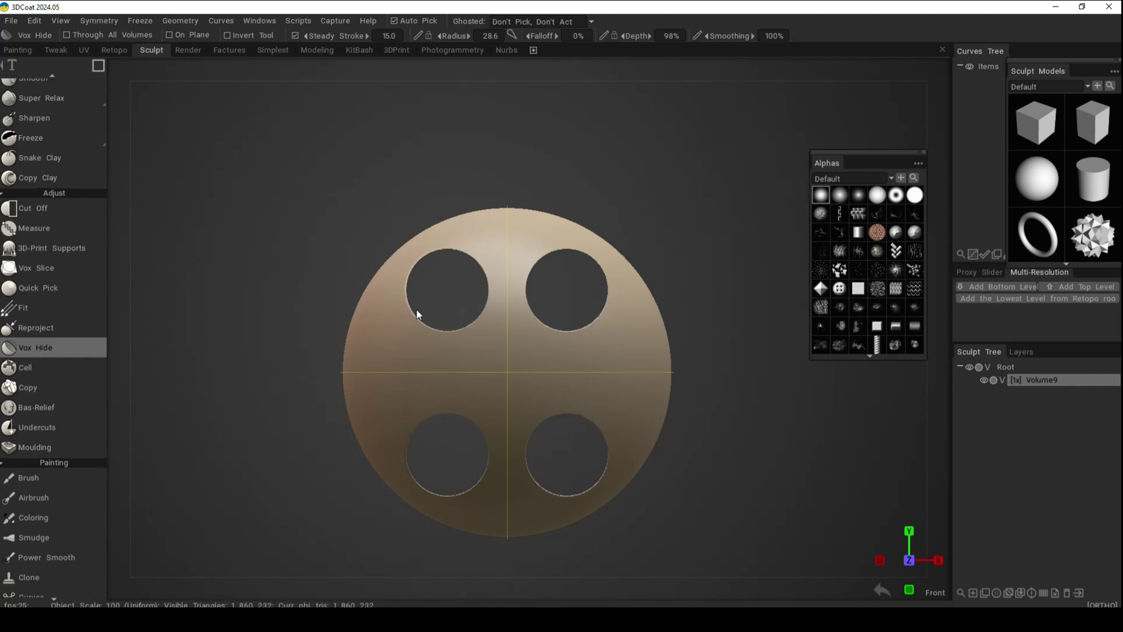
left_click_drag(390, 295, 465, 347, "ctrl")
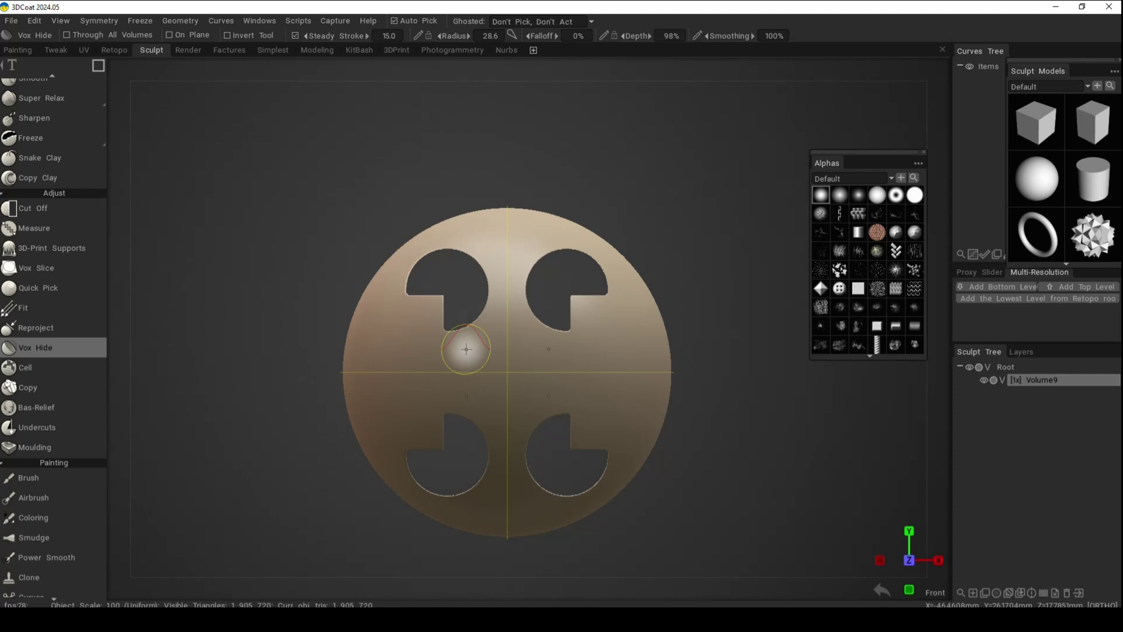
mouse_move(911, 563)
left_mouse_down()
mouse_move(811, 567)
mouse_move(914, 556)
left_mouse_up()
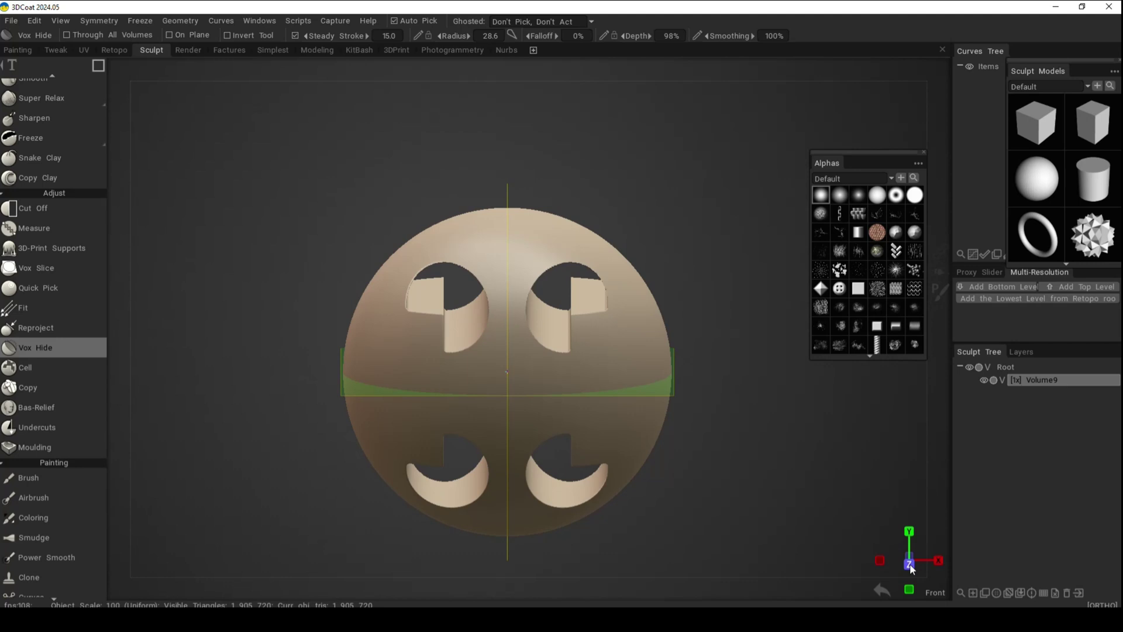
Step: Carve four mirrored elliptical notches into the disc's left and right rims in front view
left_click(913, 556)
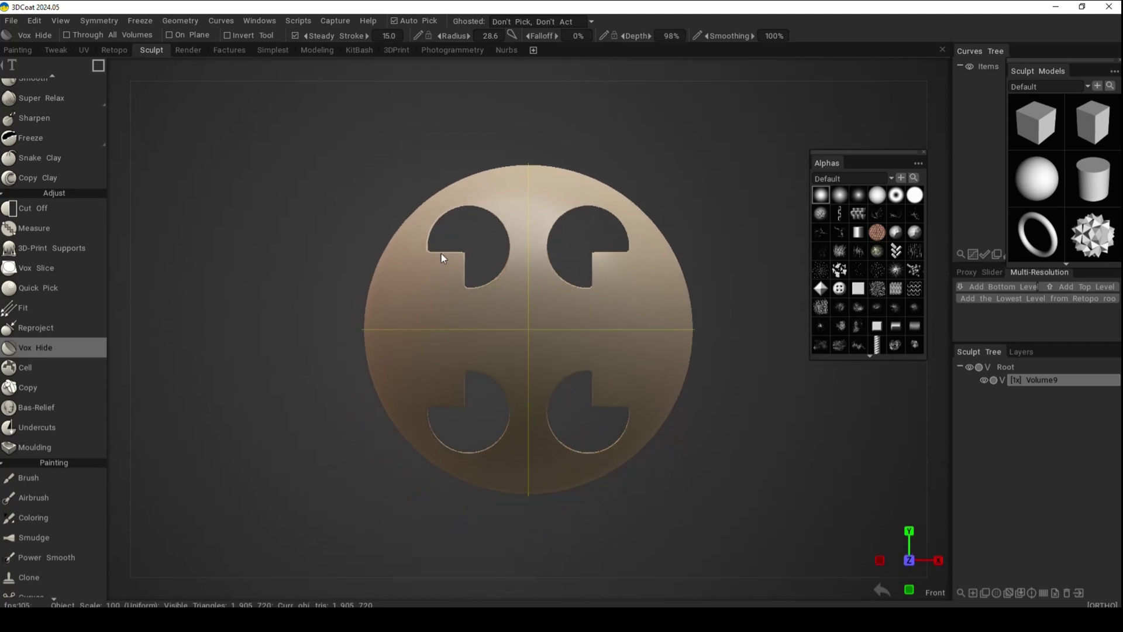
mouse_move(99, 63)
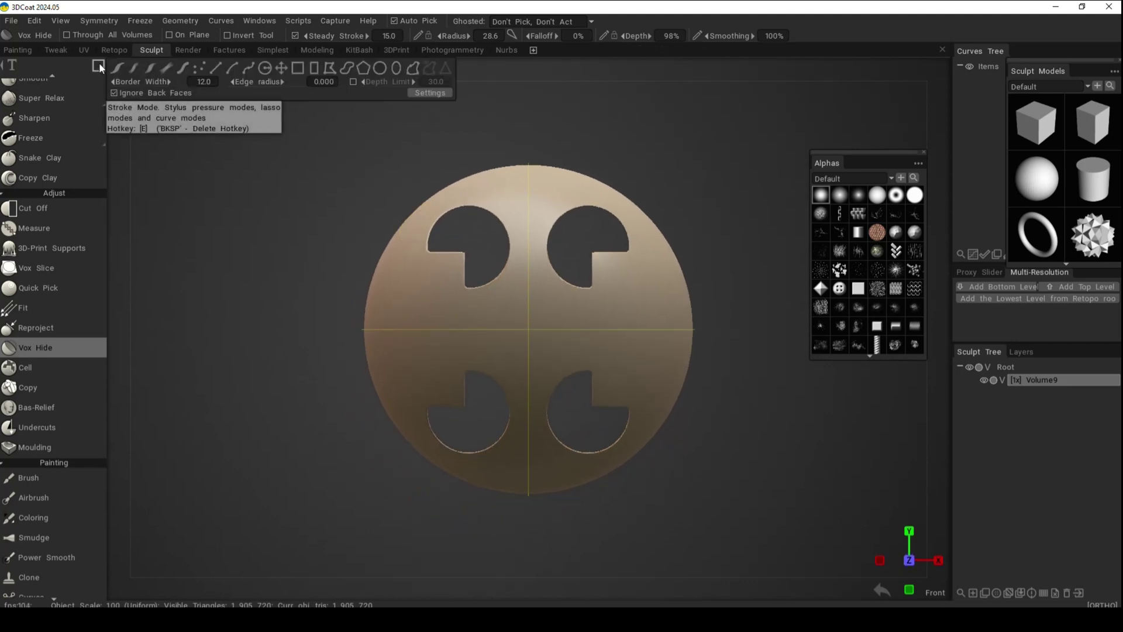
left_click(396, 65)
mouse_move(705, 285)
left_mouse_down()
mouse_move(647, 289)
mouse_move(646, 309)
left_mouse_up()
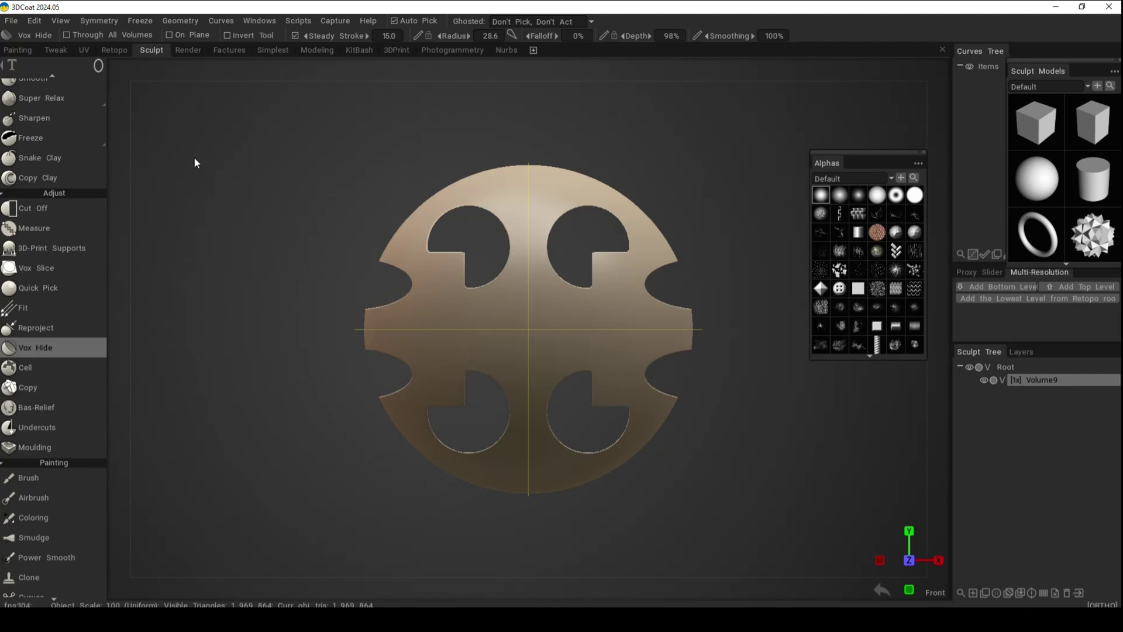
mouse_move(287, 75)
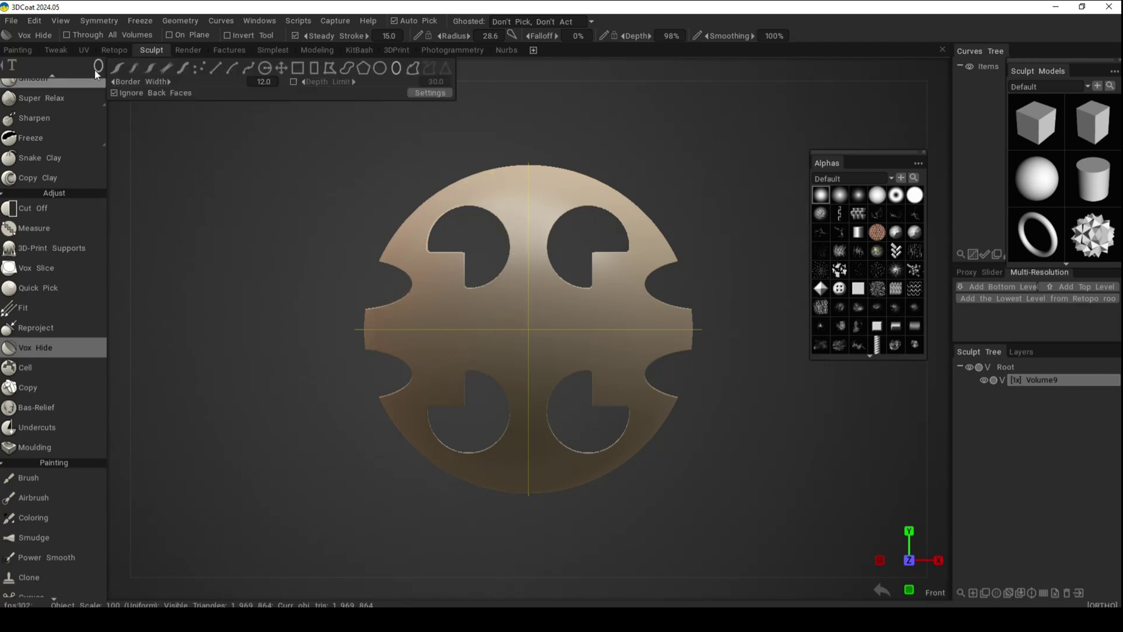
Step: Cut and partly restore small rectangular steps at the side notches, then view from the back
left_click(297, 69)
mouse_move(424, 277)
left_mouse_down()
mouse_move(391, 324)
mouse_move(391, 313)
left_mouse_up()
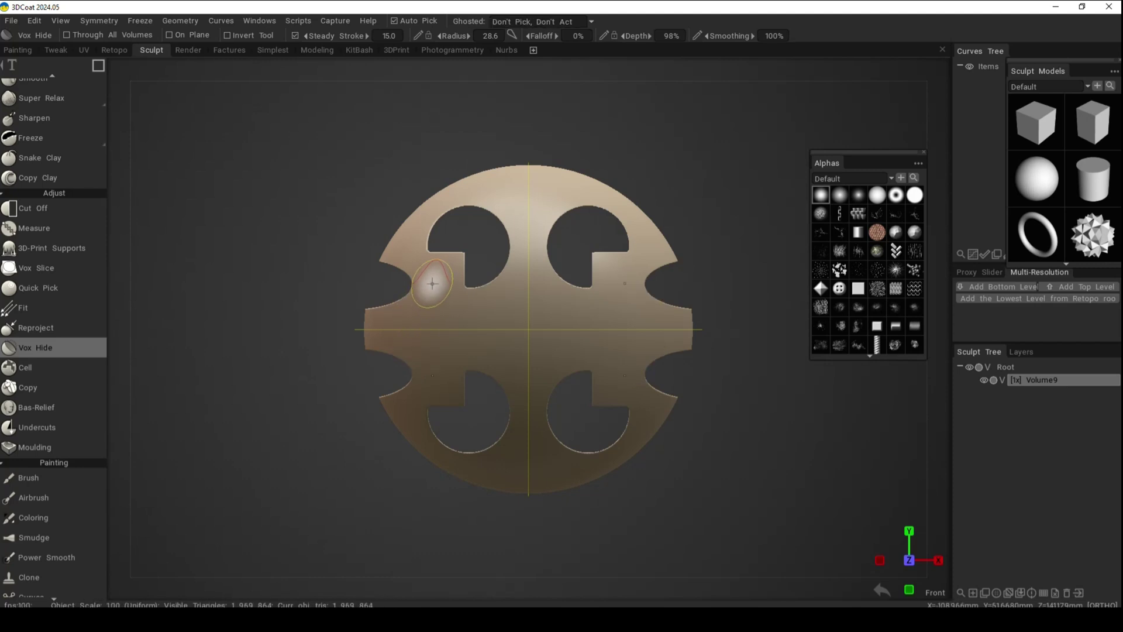
mouse_move(431, 282)
left_mouse_down("ctrl")
mouse_move(389, 319)
mouse_move(381, 305)
mouse_move(369, 311)
left_mouse_up("ctrl")
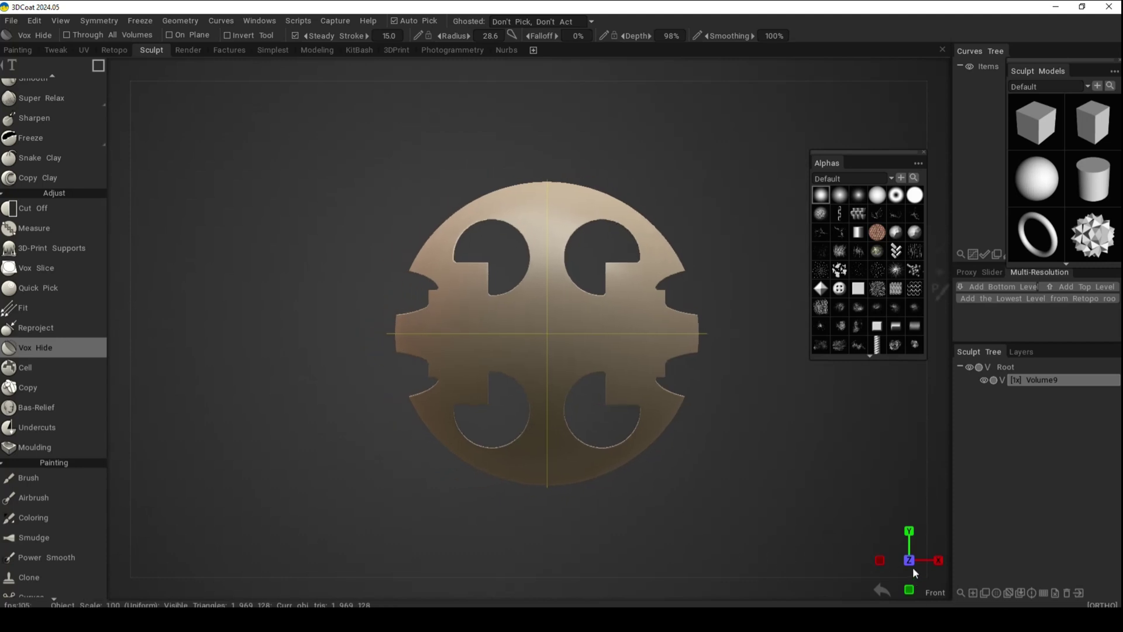
left_click(909, 560)
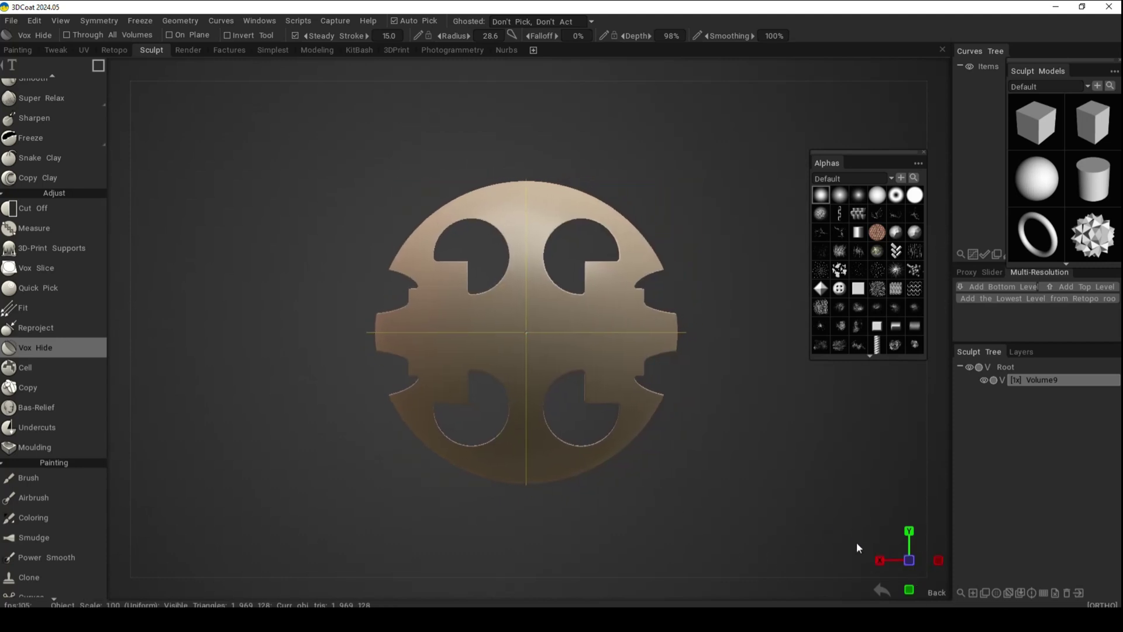
left_click_drag(908, 562, 823, 539)
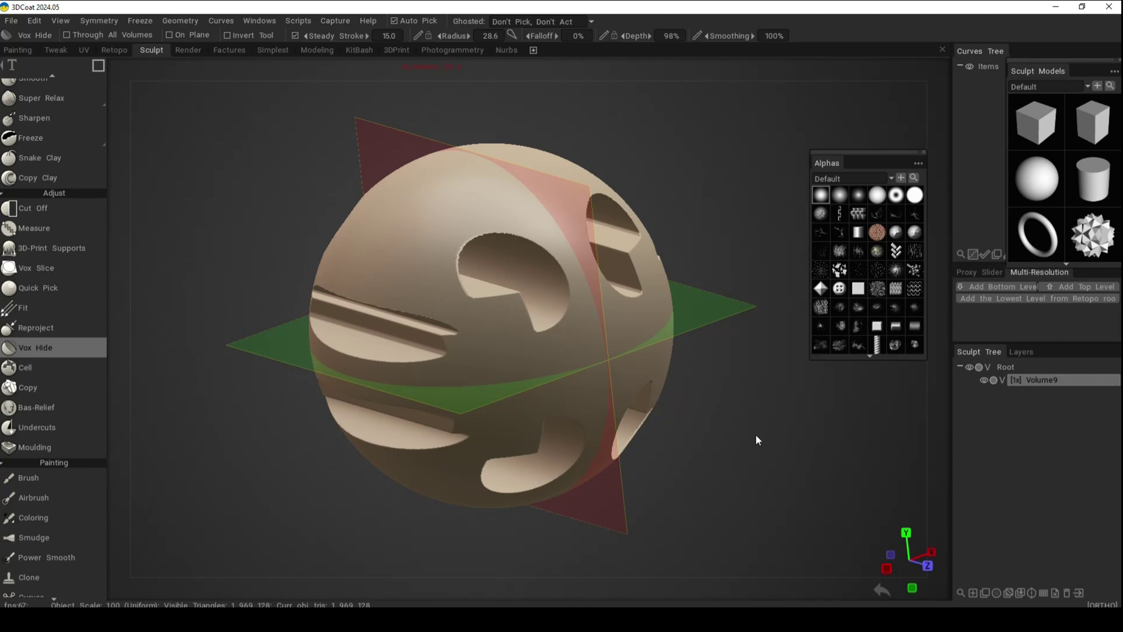
left_click_drag(755, 436, 771, 532, "shift")
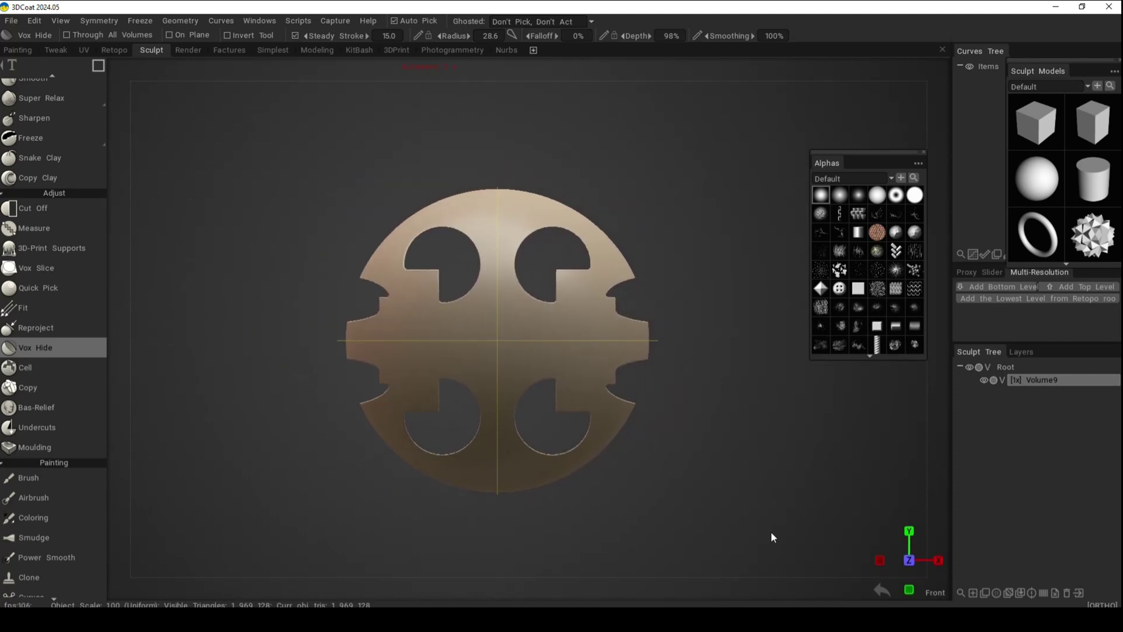